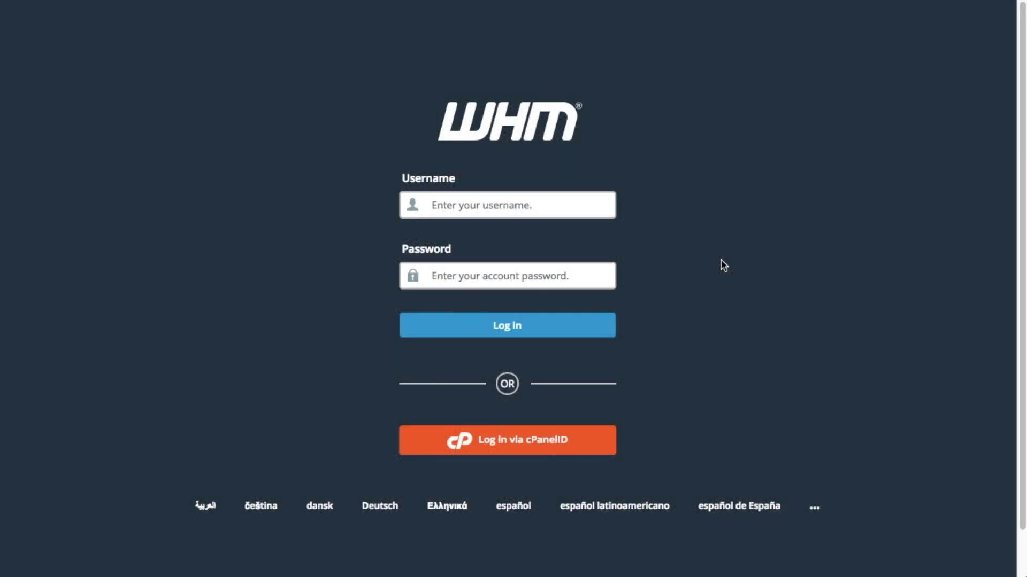
# Log in to WHM as root with the administrator password.
pyautogui.write('root')
pyautogui.press('Tab')
pyautogui.write('•••••••')
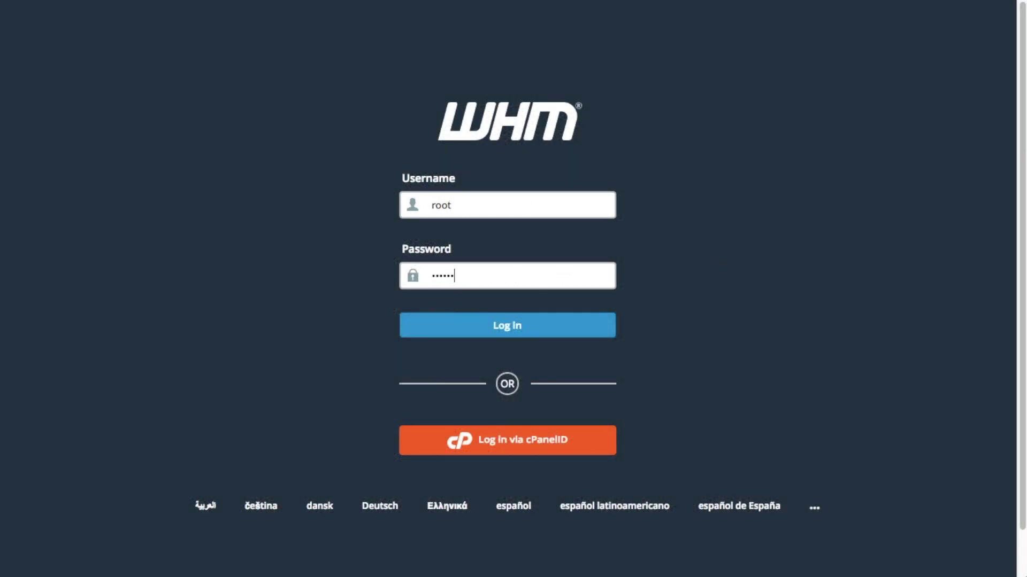
pyautogui.press('Return')
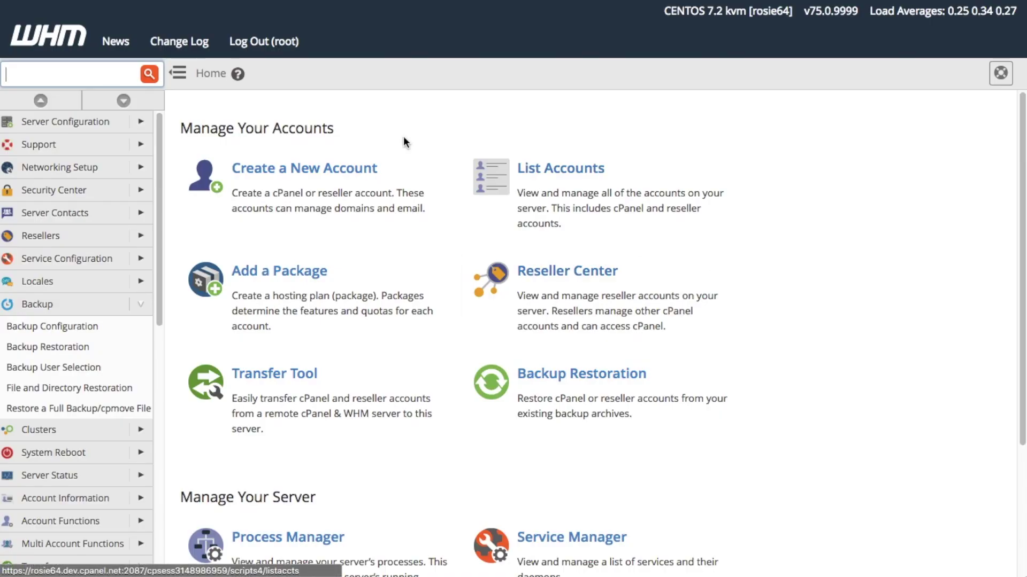
# Search the sidebar for 'MultiPHP' and open MultiPHP Manager.
pyautogui.click(105, 73)
pyautogui.write('MultiPHP')
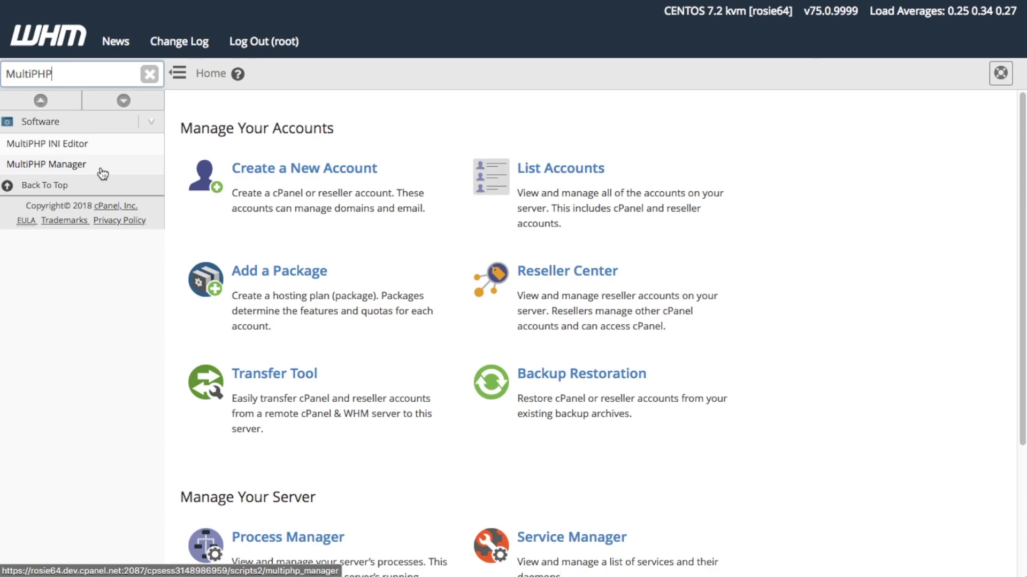
pyautogui.click(77, 165)
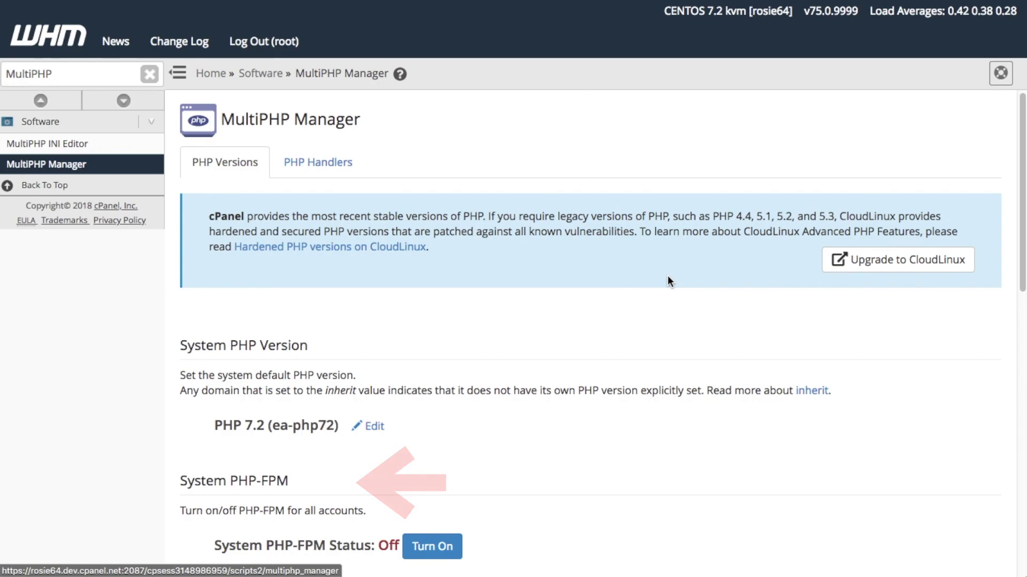
# Switch System PHP-FPM to On in MultiPHP Manager.
pyautogui.scroll(-5, 667, 277)
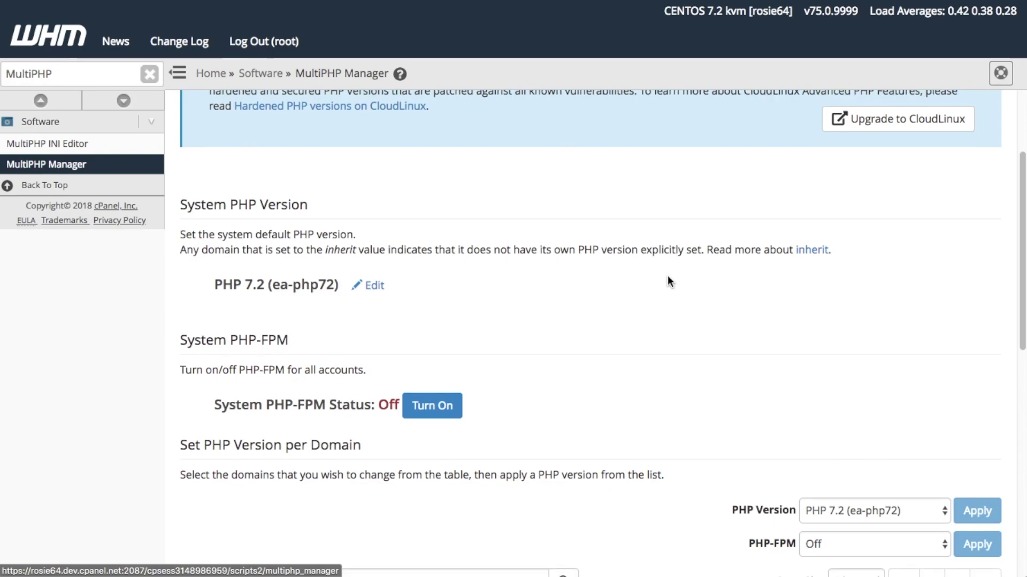
pyautogui.scroll(-2, 662, 277)
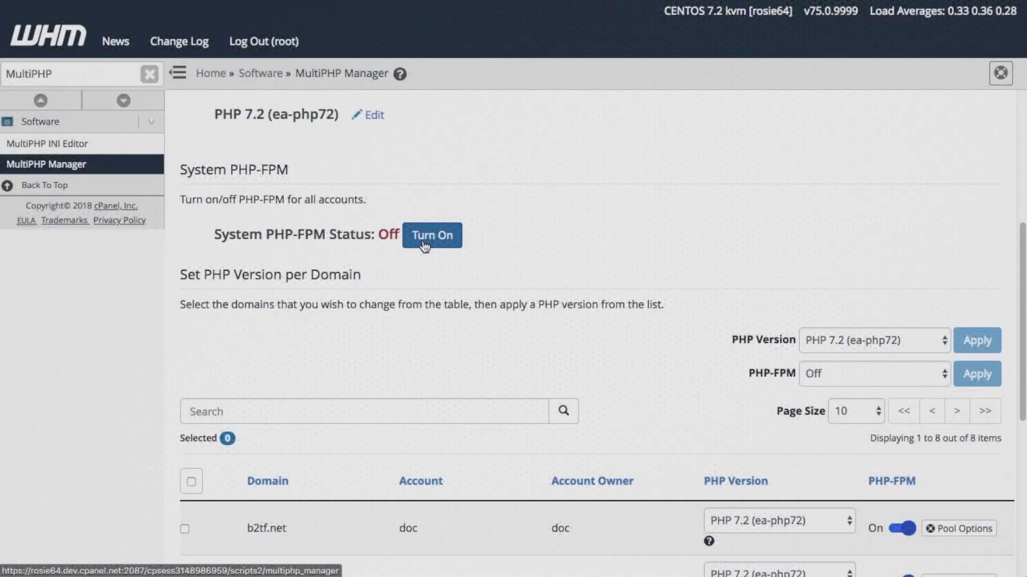
pyautogui.click(428, 236)
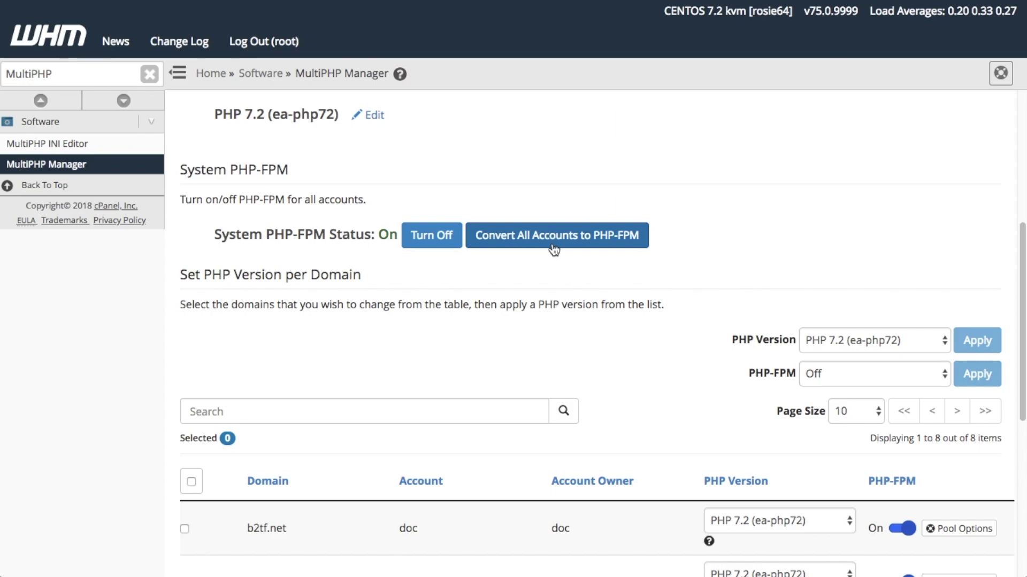
# Convert all accounts to PHP-FPM and bring the per-domain PHP table into view.
pyautogui.click(553, 249)
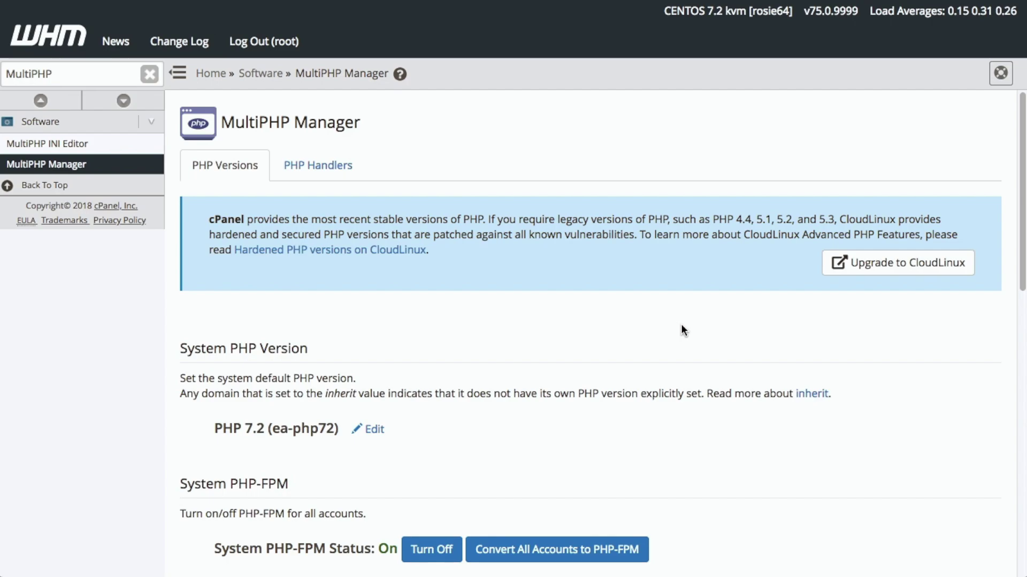
pyautogui.scroll(-8, 681, 328)
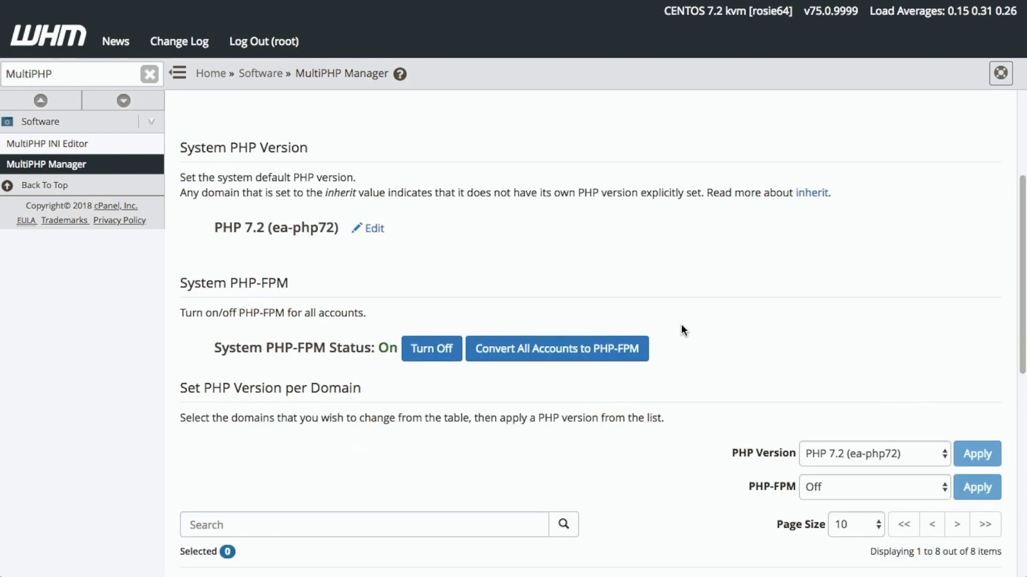
pyautogui.scroll(-5, 681, 324)
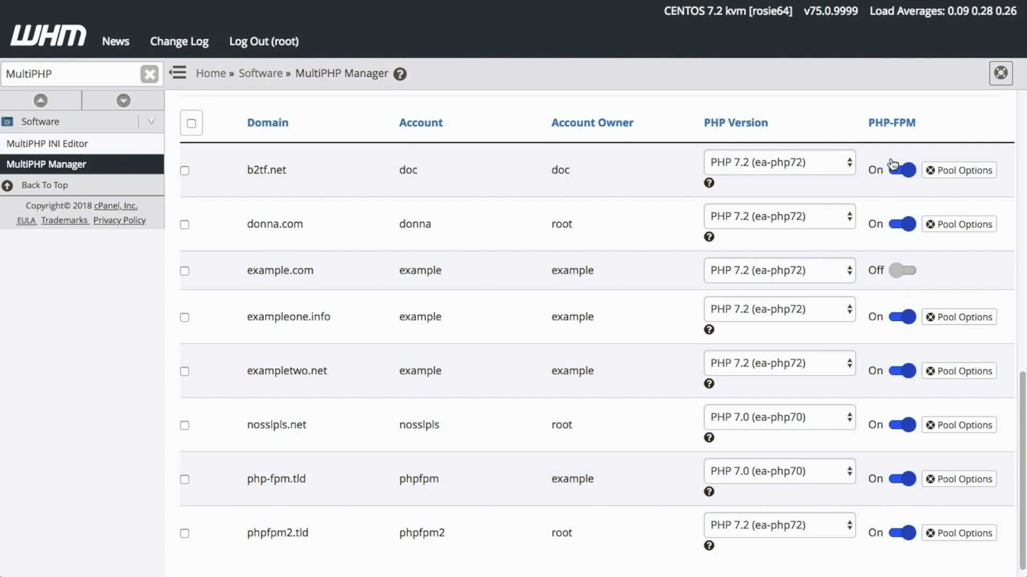
# Enable PHP-FPM for example.com and review its pool options, leaving them unchanged.
pyautogui.click(897, 272)
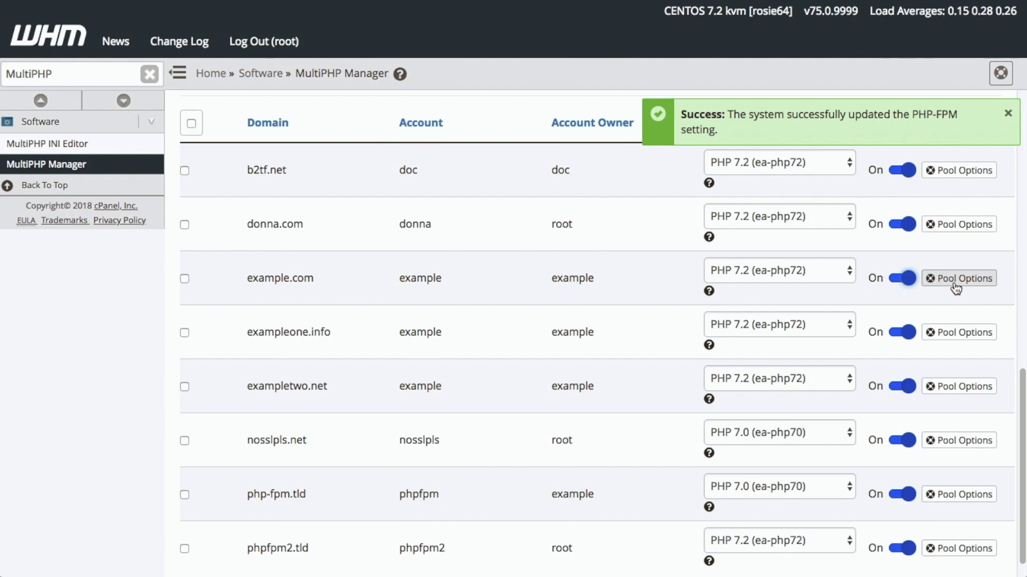
pyautogui.click(975, 283)
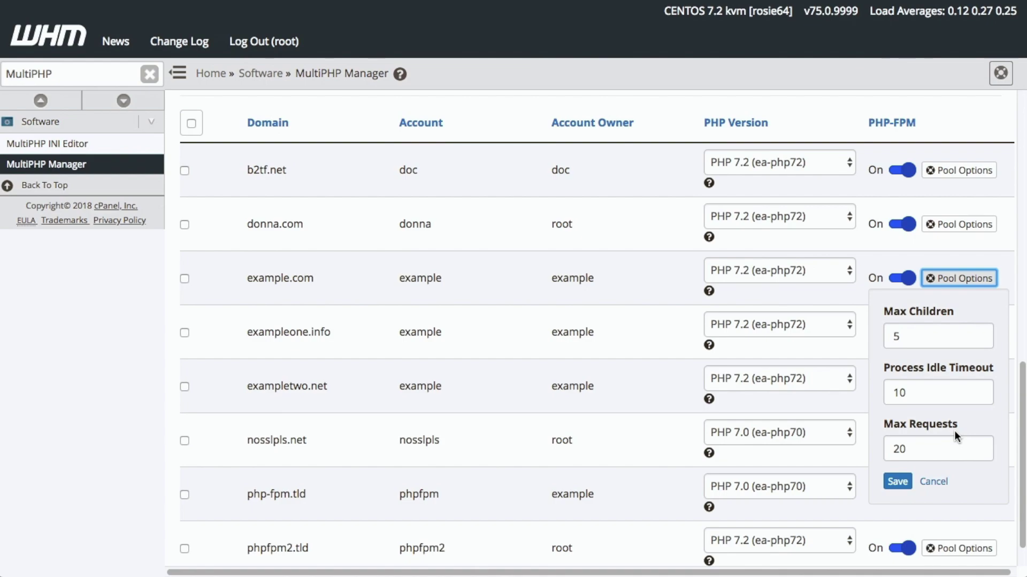
pyautogui.click(932, 486)
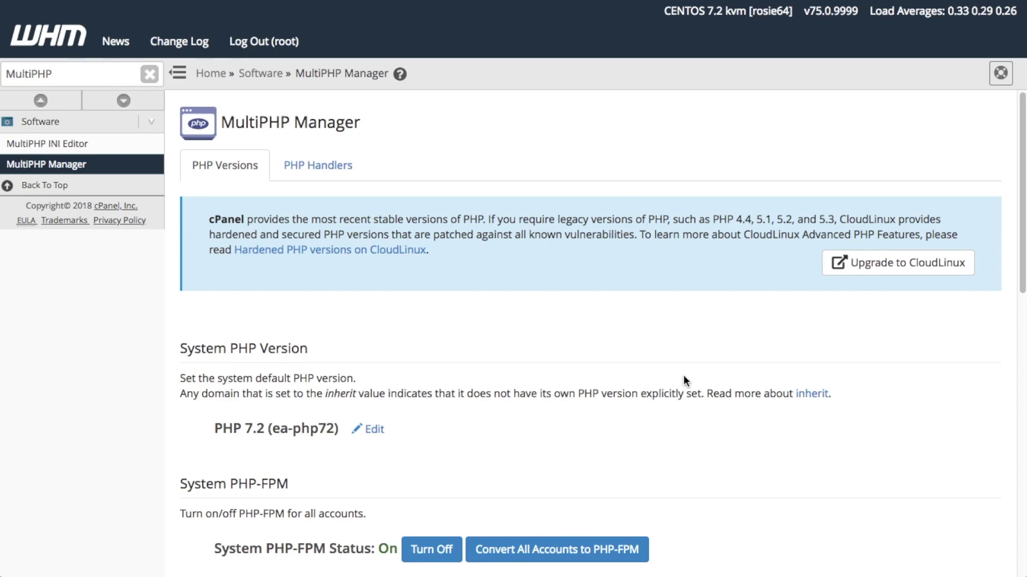
# Switch PHP-FPM off for example.com and exampleone.info in the domain table.
pyautogui.scroll(-5, 685, 381)
pyautogui.scroll(-4, 684, 376)
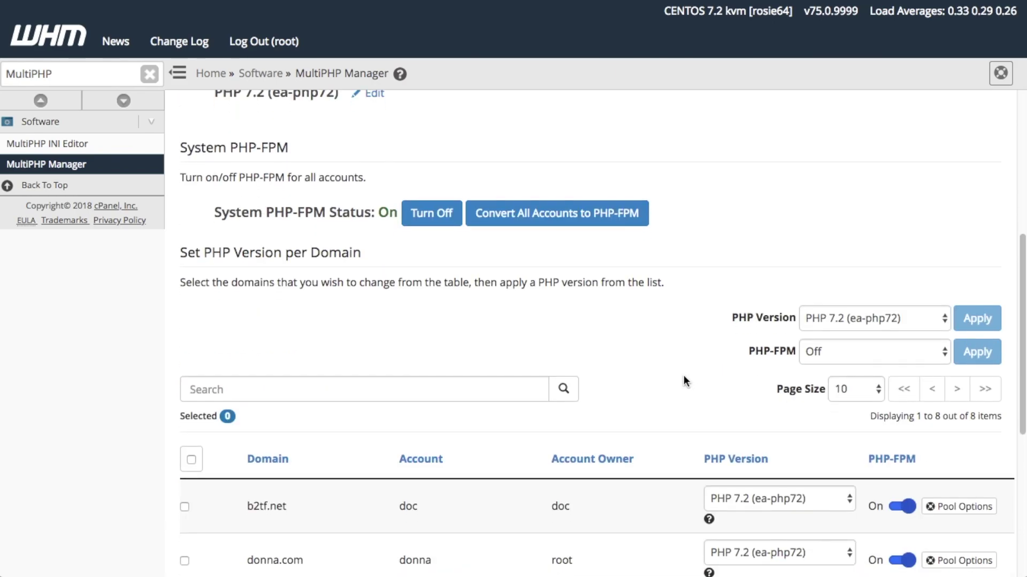
pyautogui.scroll(-4, 684, 381)
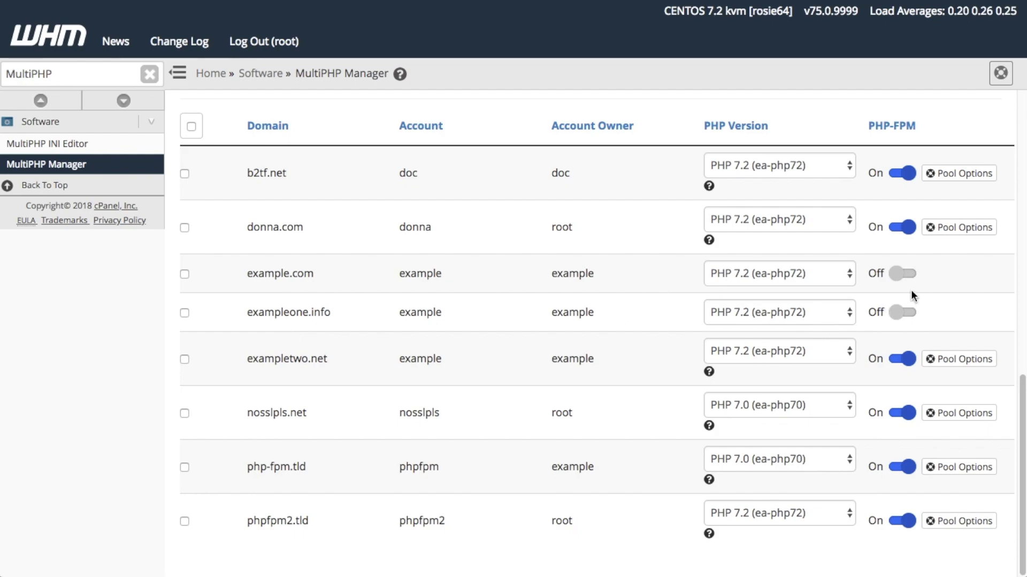
pyautogui.click(899, 275)
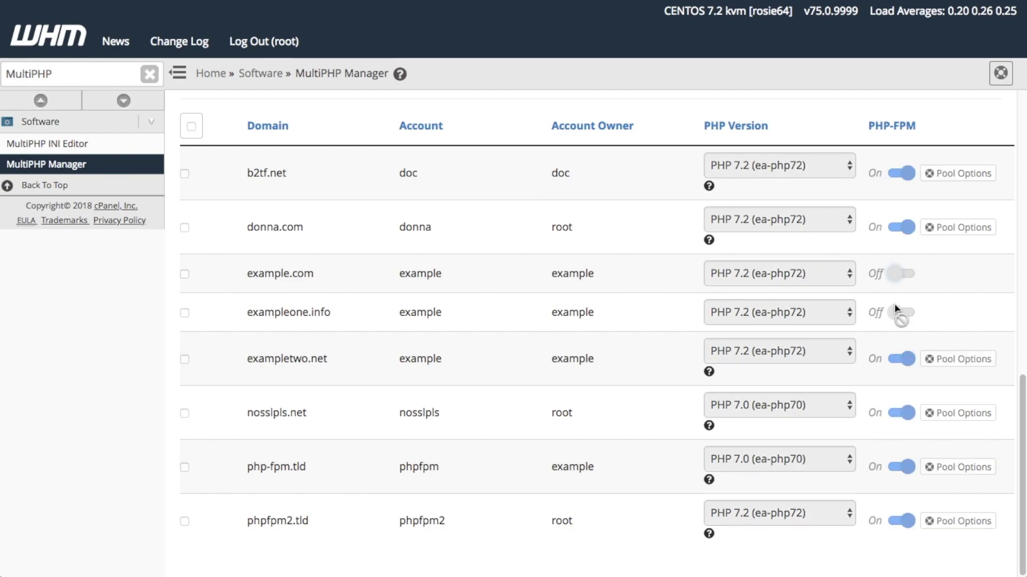
pyautogui.click(896, 330)
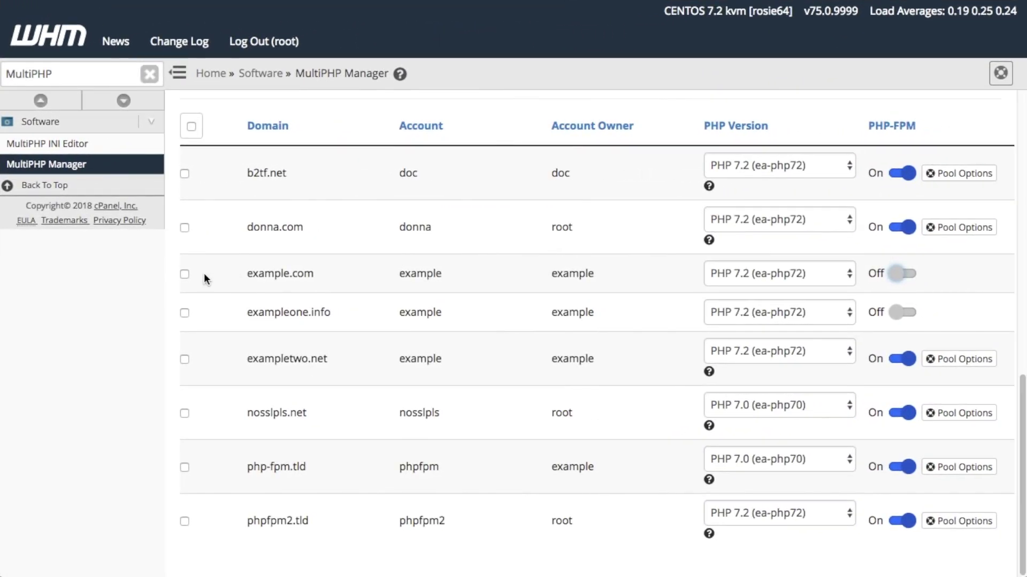
# Select example.com and exampleone.info and bulk-apply PHP-FPM On to both.
pyautogui.click(184, 274)
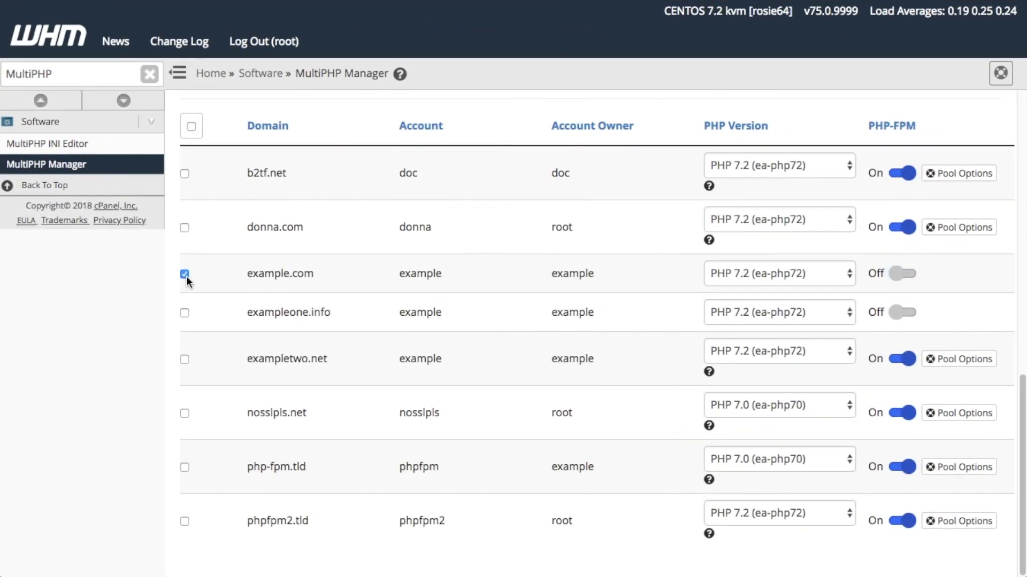
pyautogui.click(185, 312)
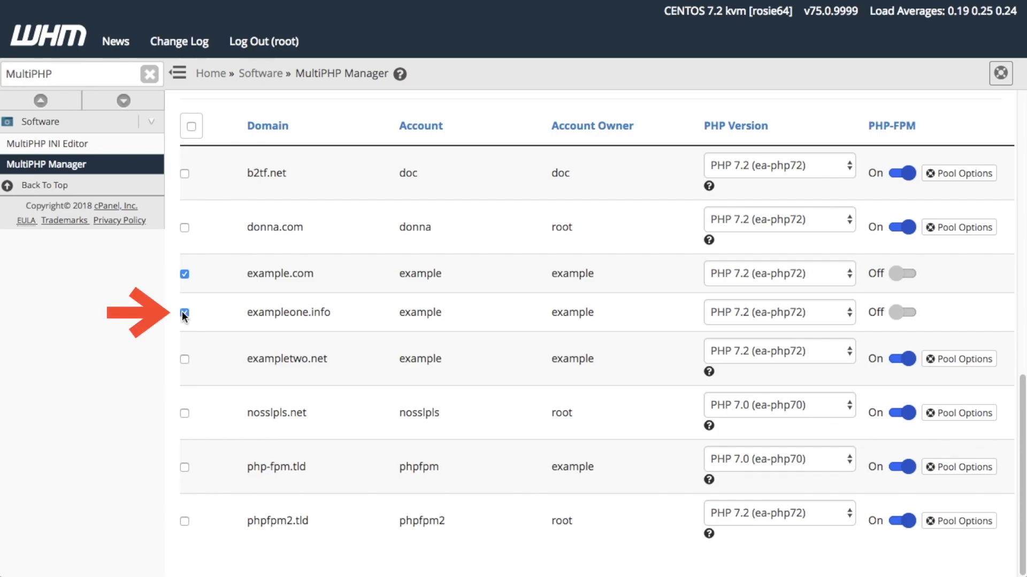
pyautogui.scroll(2, 182, 316)
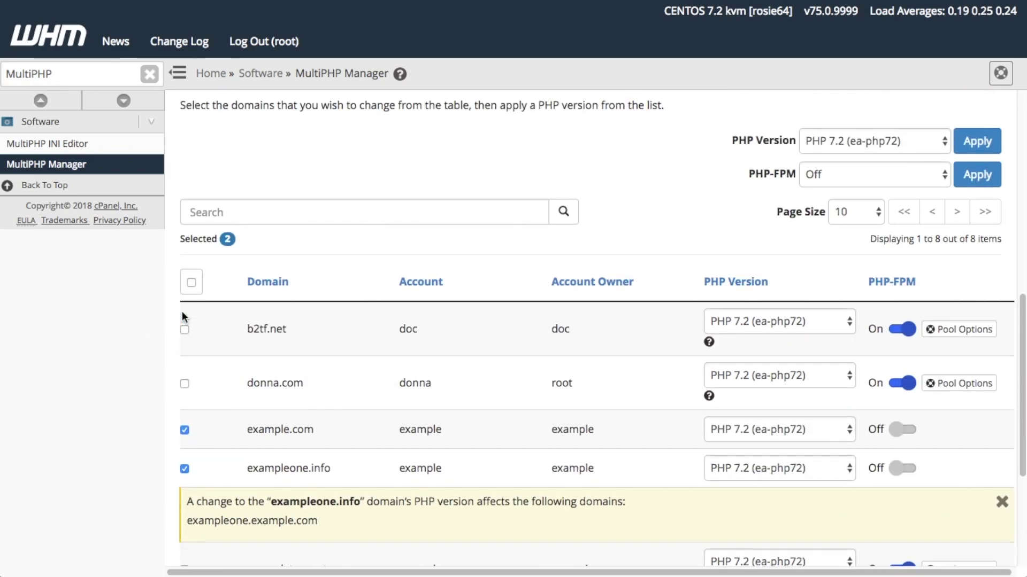
pyautogui.scroll(4, 185, 319)
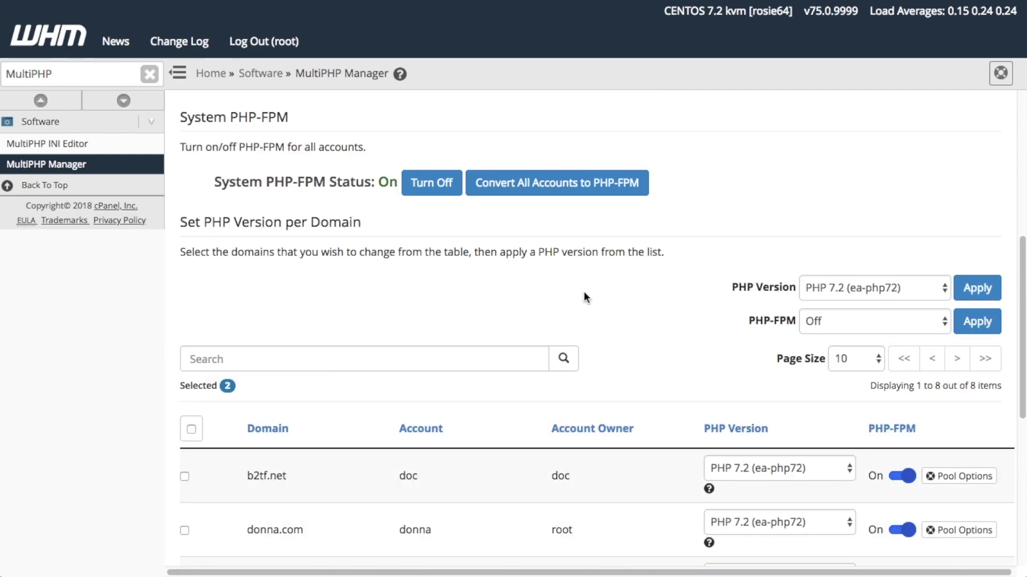
pyautogui.click(944, 324)
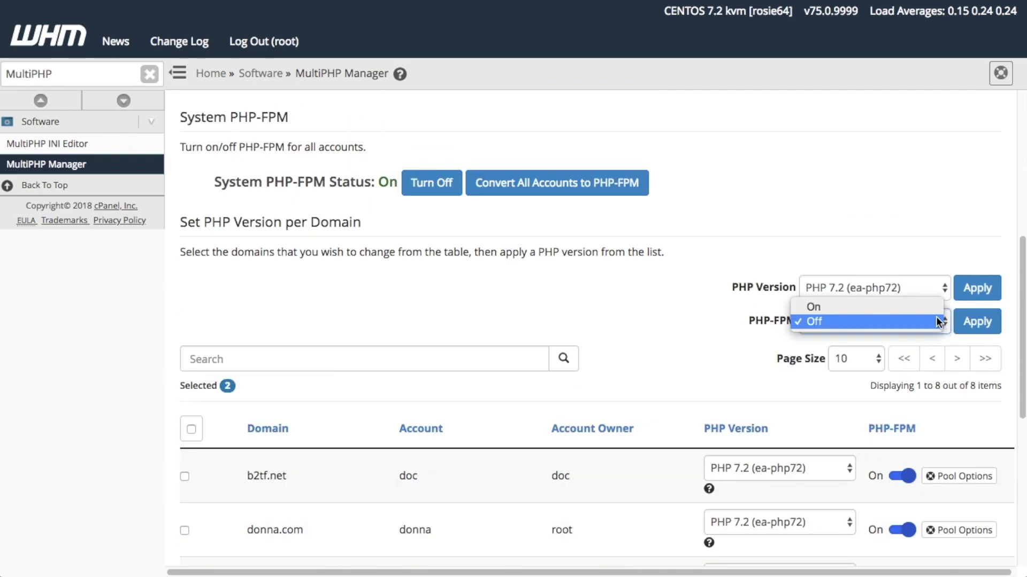
pyautogui.click(936, 310)
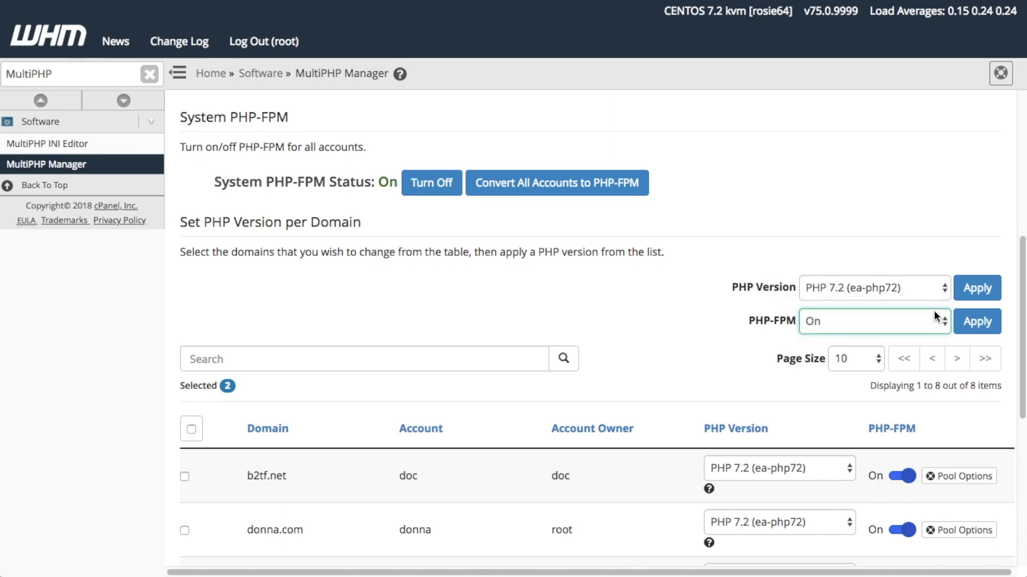
pyautogui.click(978, 331)
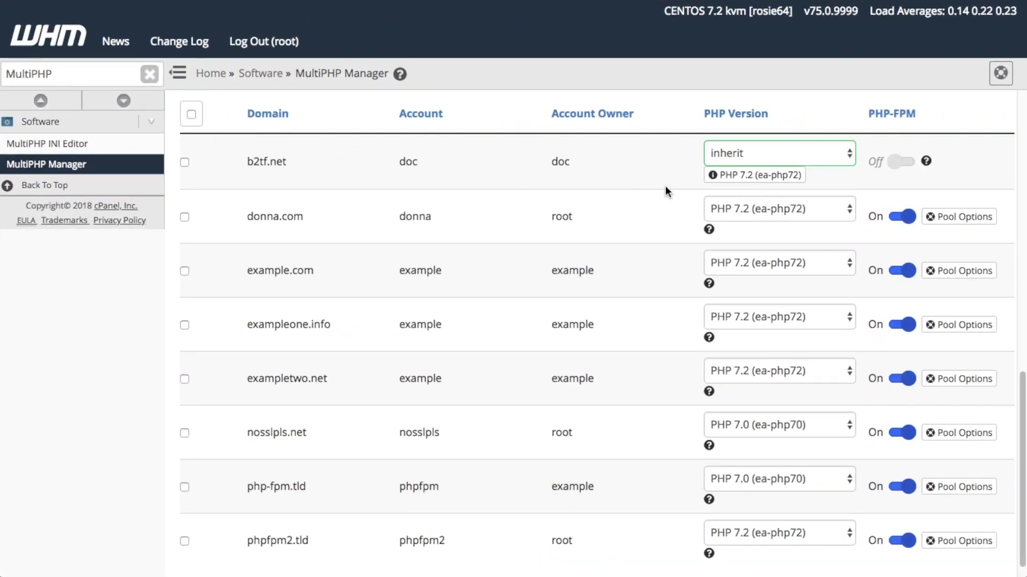
# Inspect b2tf.net's inherited PHP version, then toggle PHP-FPM on for example.com and exampleone.info.
pyautogui.click(713, 180)
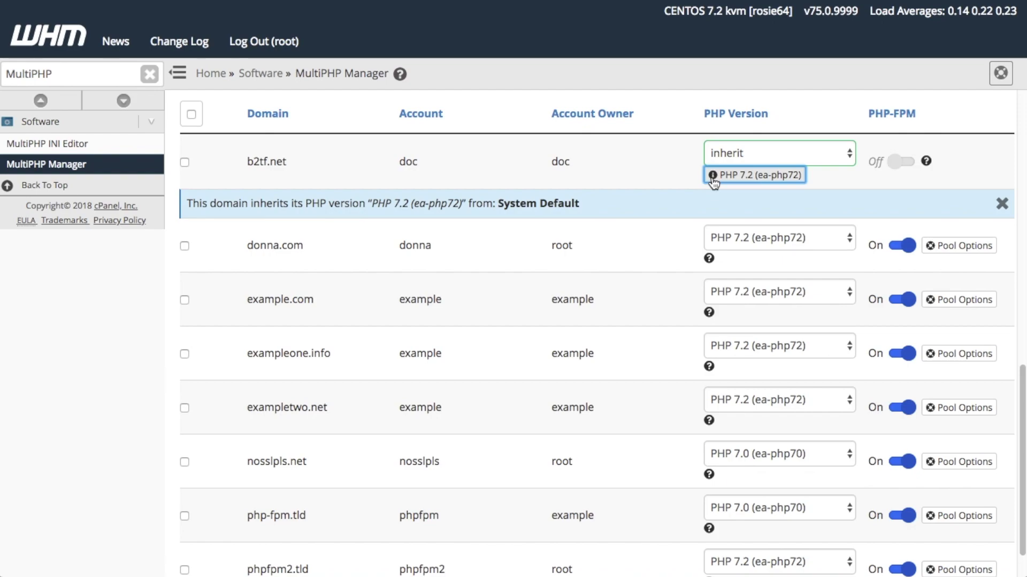
pyautogui.click(848, 152)
pyautogui.click(821, 136)
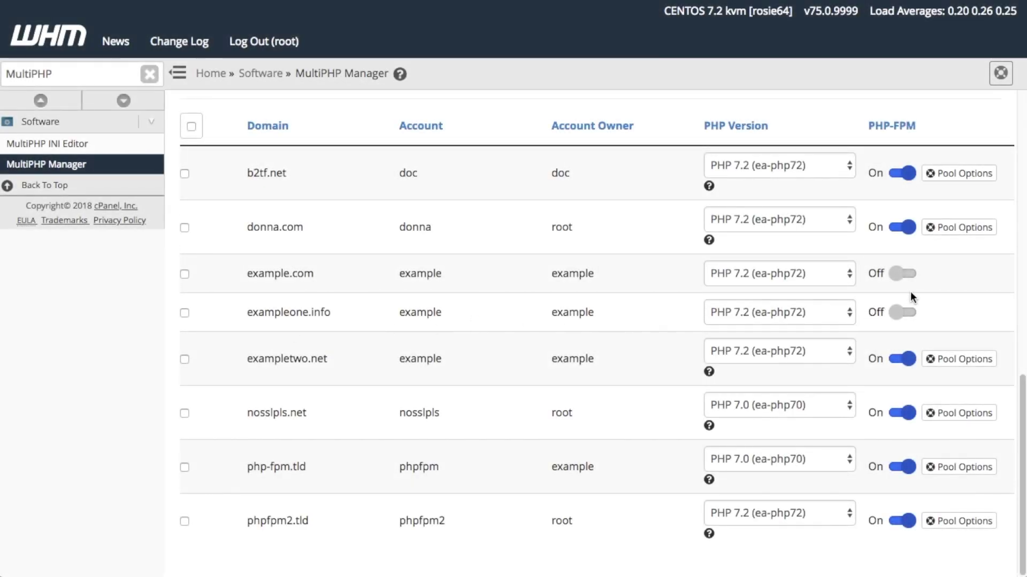
pyautogui.click(902, 274)
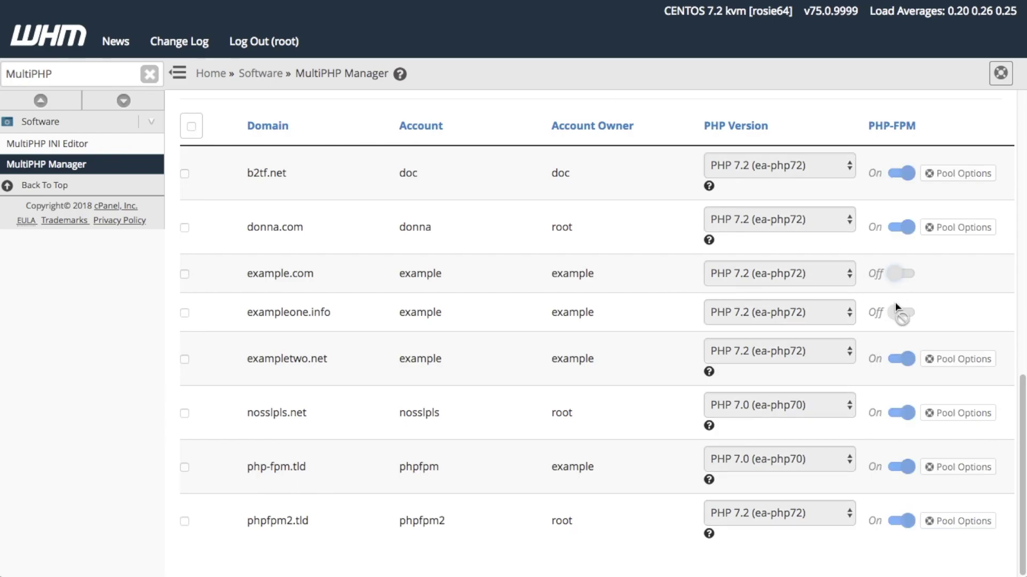
pyautogui.click(894, 331)
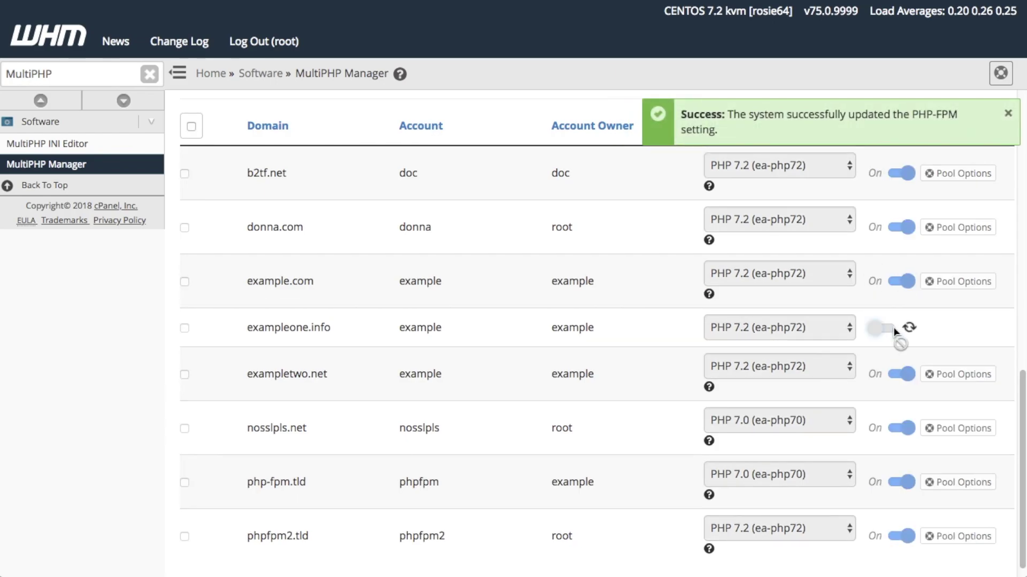